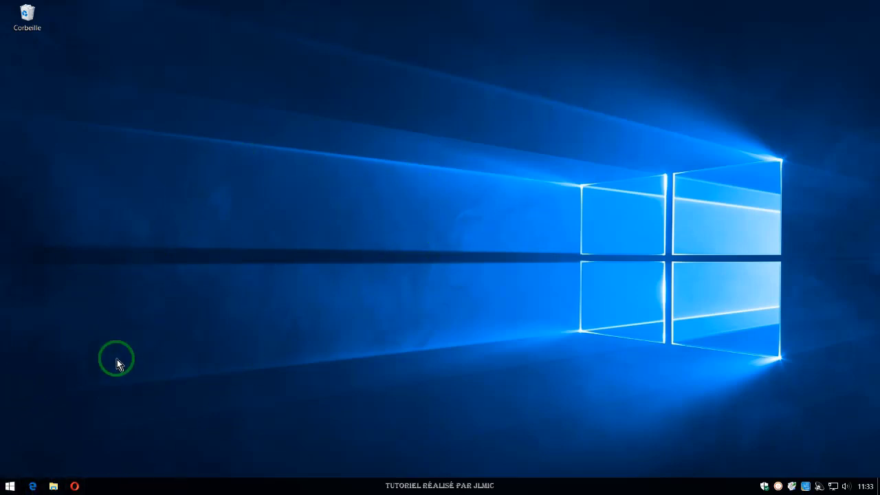
Open the Windows Defender Security Center through the "Mise à jour et sécurité" section of Windows settings.
left_click(11, 488)
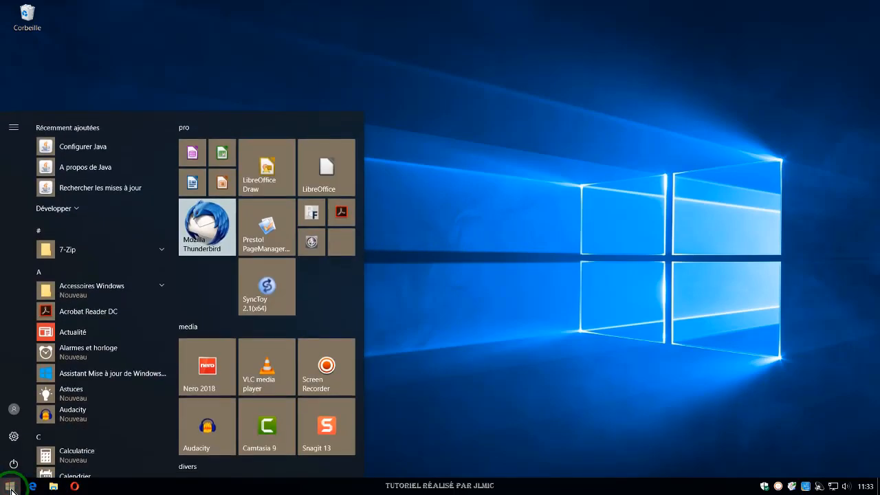
left_click(15, 438)
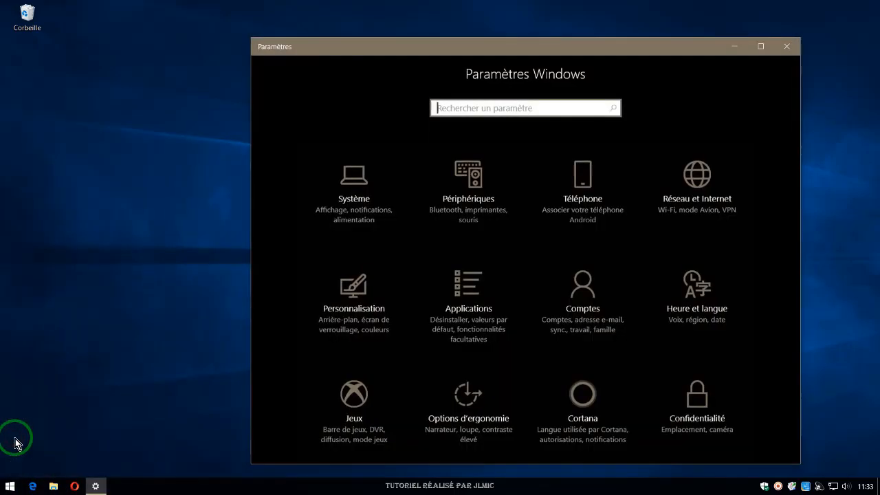
scroll(396, 206, "down", 3)
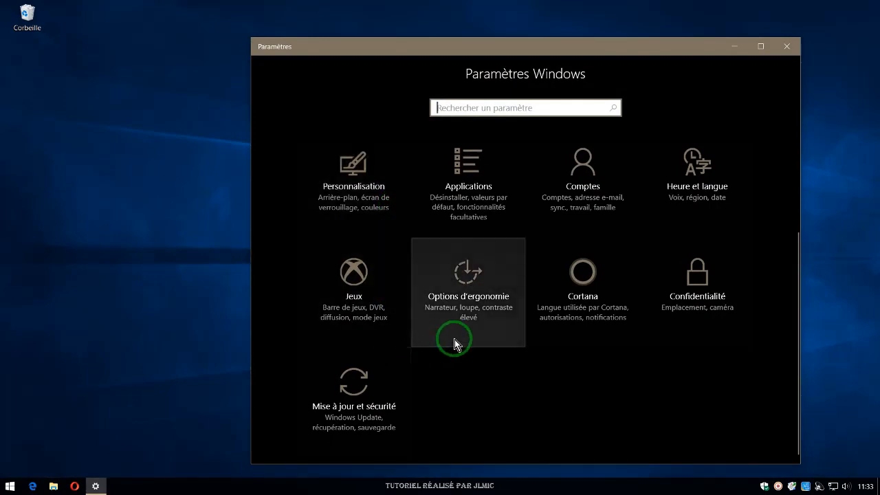
left_click(363, 383)
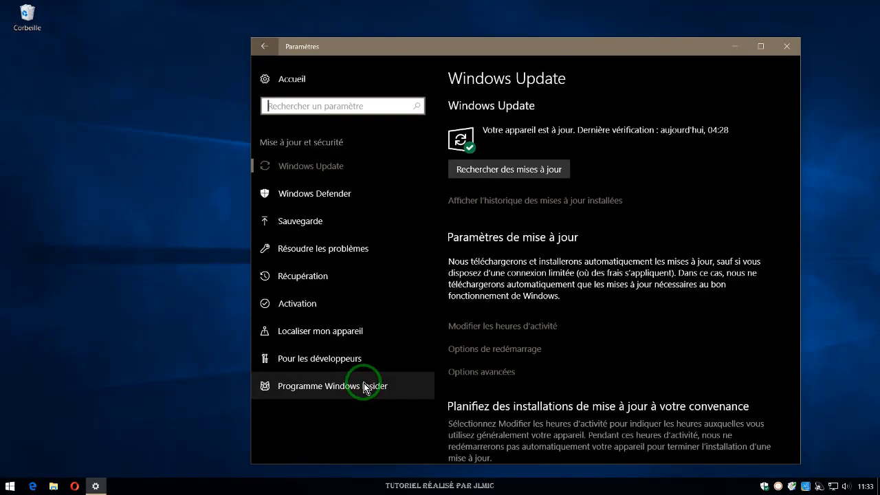
left_click(299, 192)
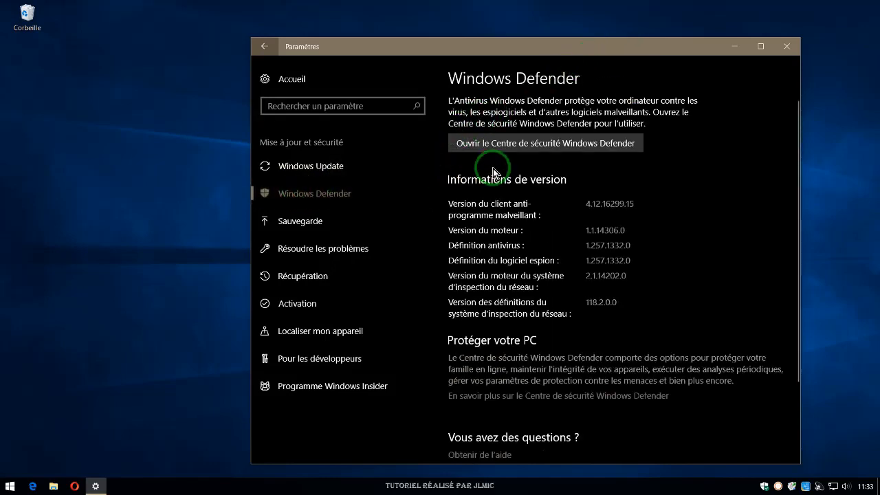
left_click(515, 143)
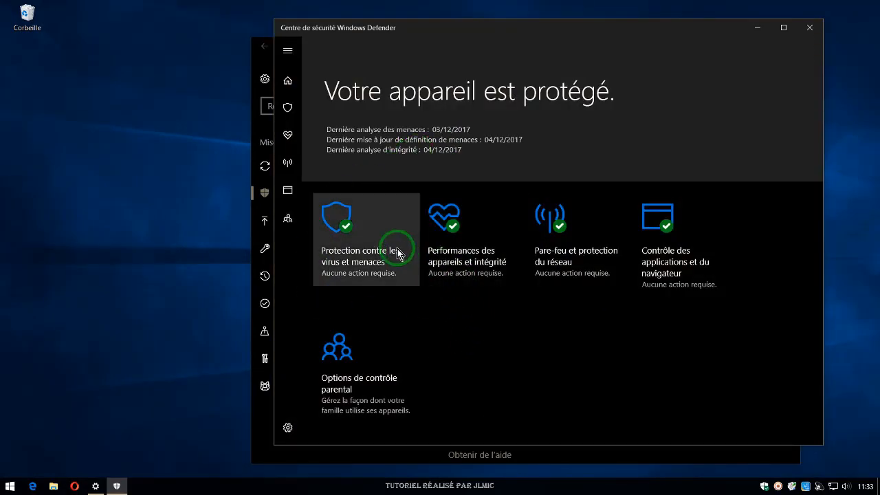
Turn on controlled folder access ("Dispositif d'accès contrôlé aux dossiers") in the virus and threat protection settings.
left_click(343, 232)
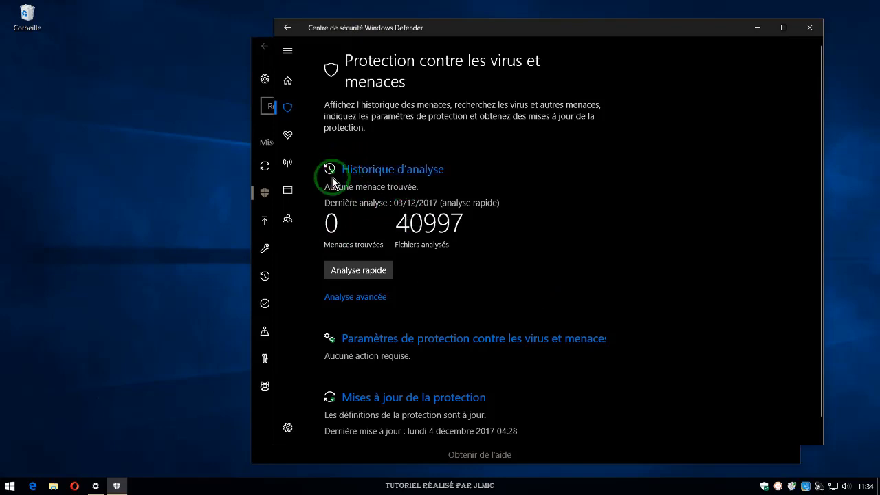
scroll(409, 204, "down", 1)
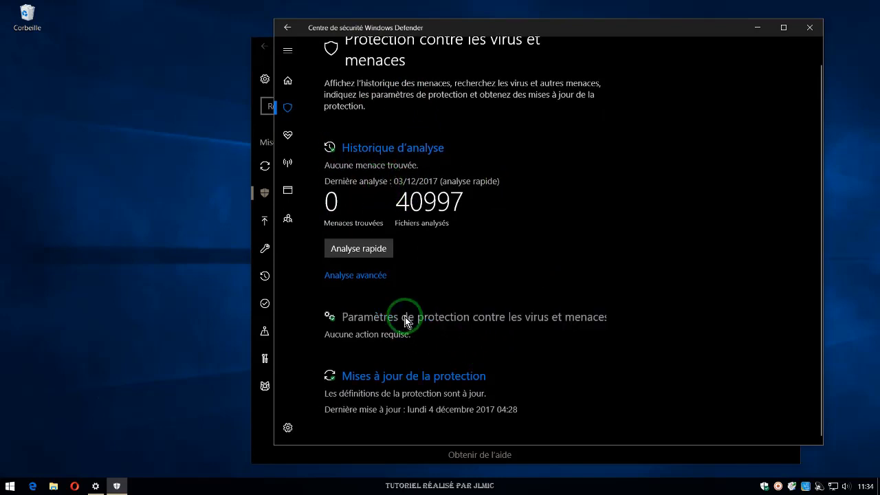
left_click(501, 318)
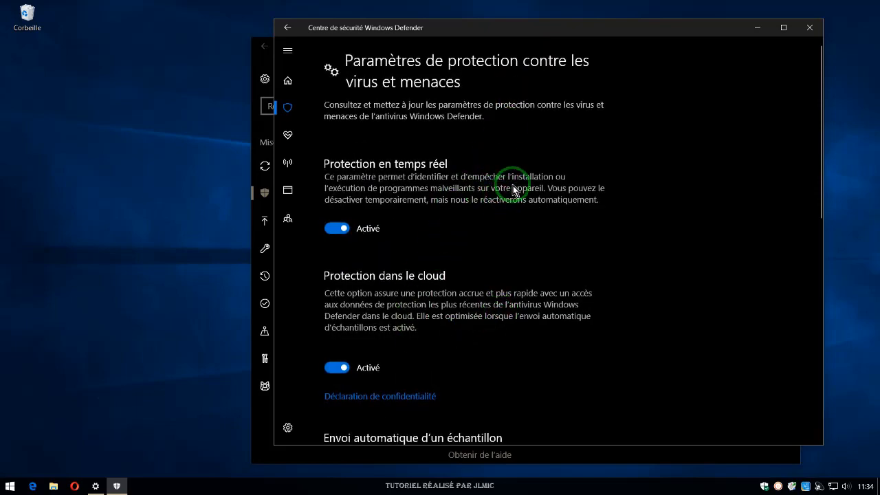
scroll(522, 177, "down", 5)
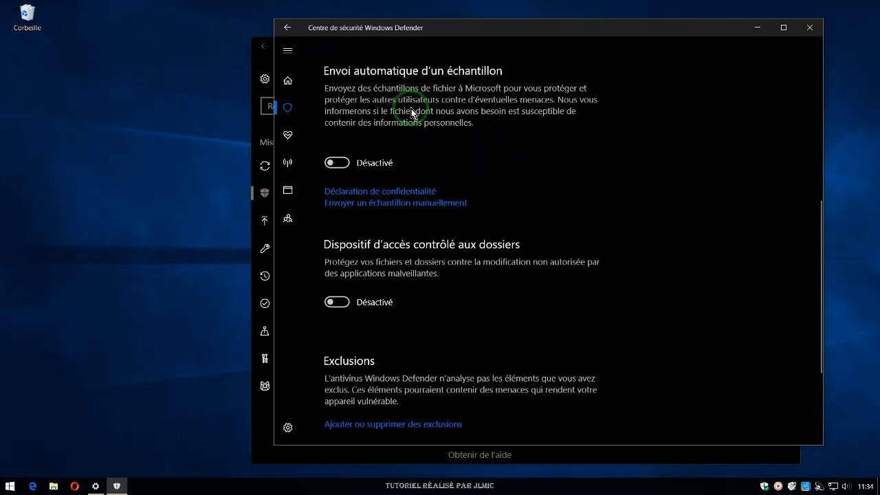
scroll(376, 220, "down", 1)
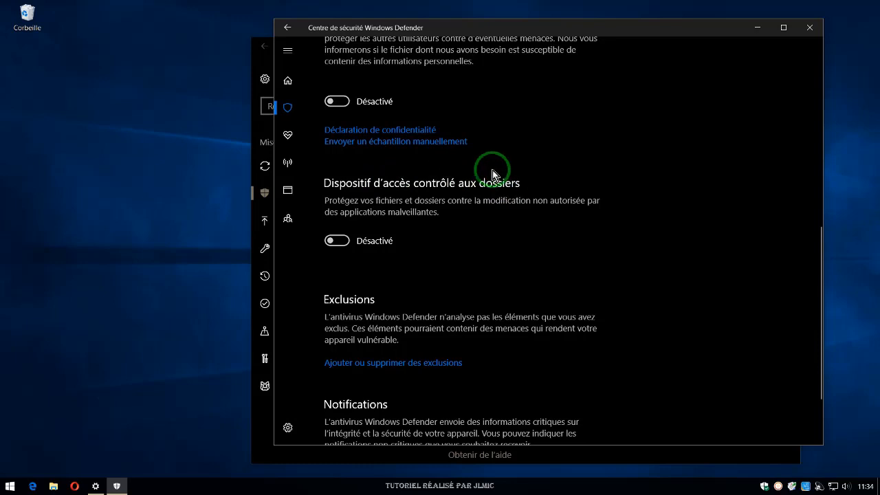
left_click(343, 241)
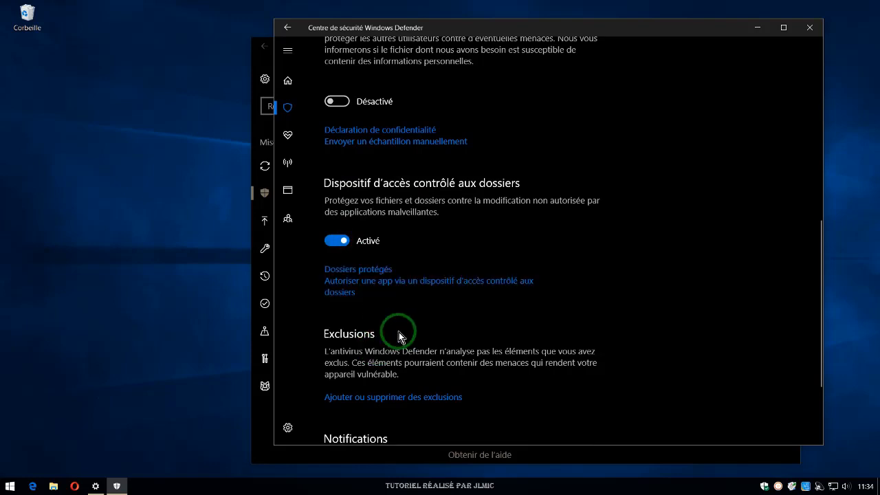
Review the protected folders list and the folder picker for adding one, cancel the picker and return to the protection settings.
left_click(351, 270)
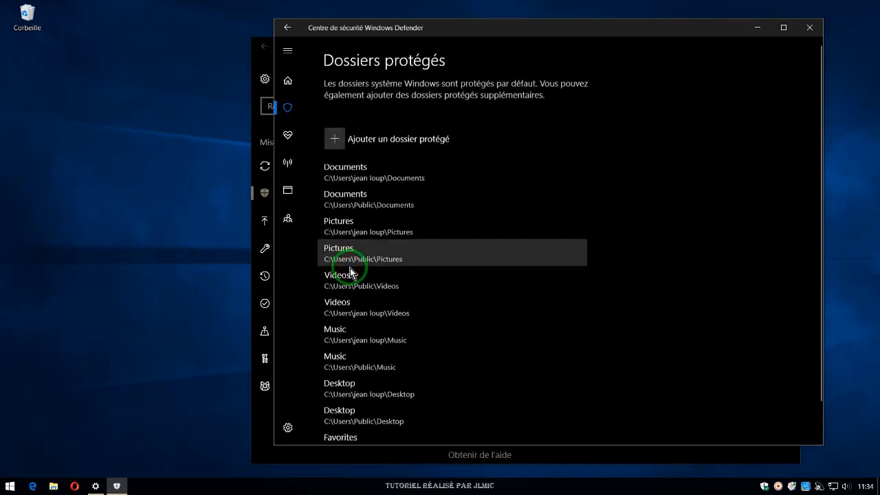
scroll(378, 199, "down", 1)
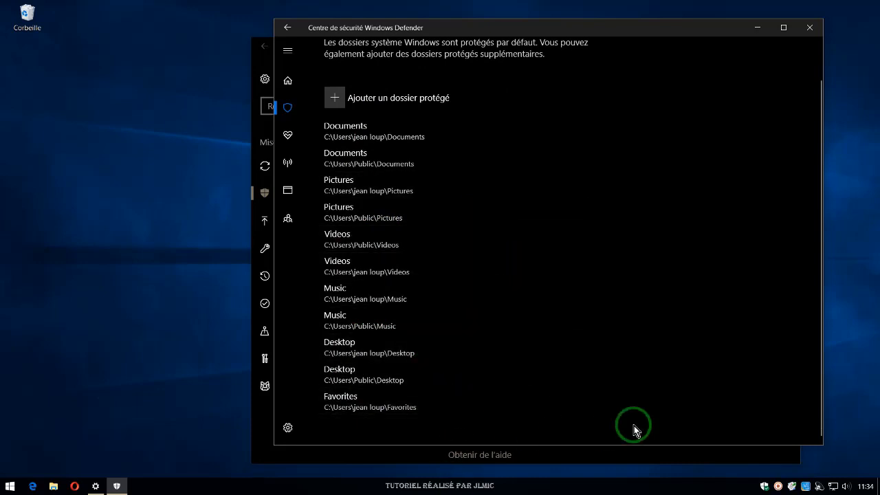
left_click(335, 98)
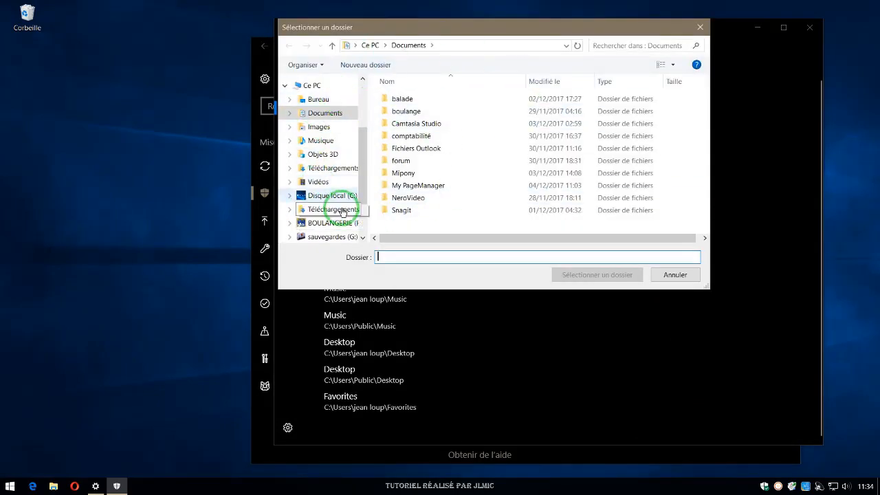
left_click(691, 276)
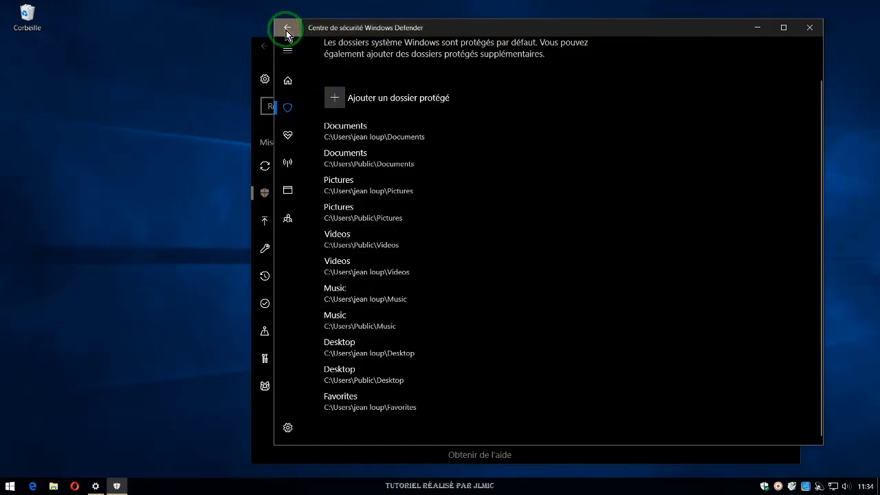
left_click(287, 28)
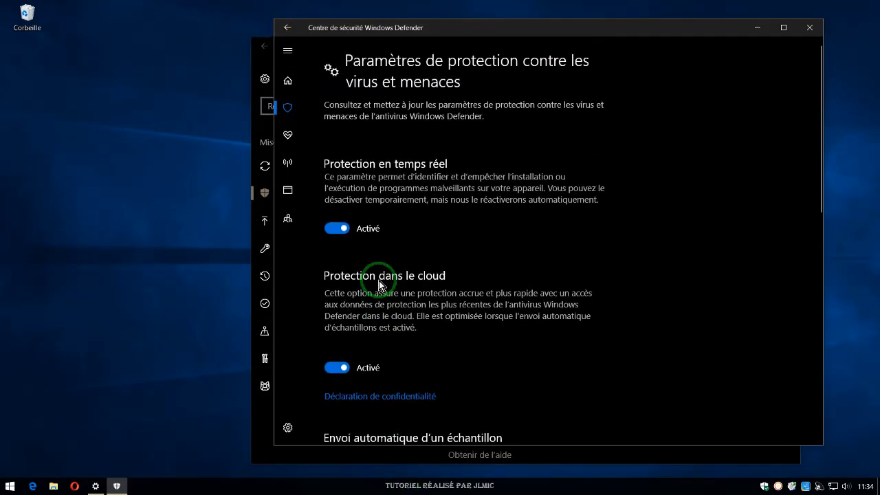
Open the page for allowing an app through controlled folder access.
scroll(379, 284, "down", 5)
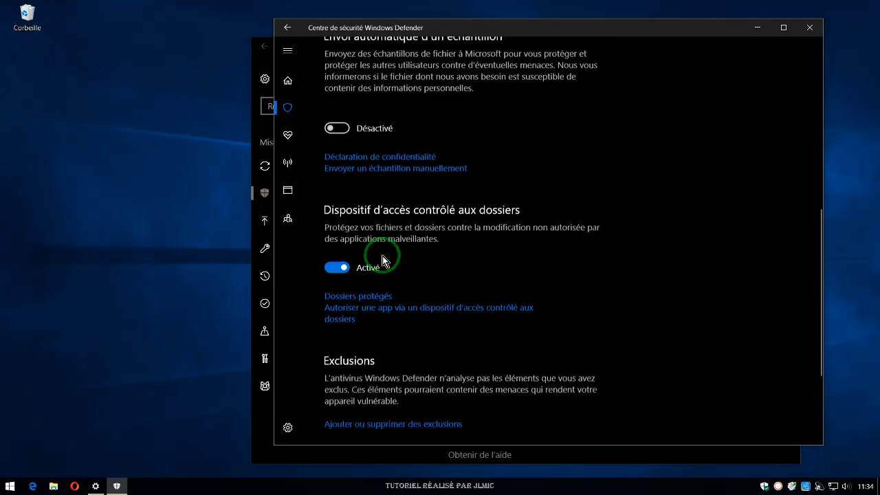
scroll(383, 260, "down", 1)
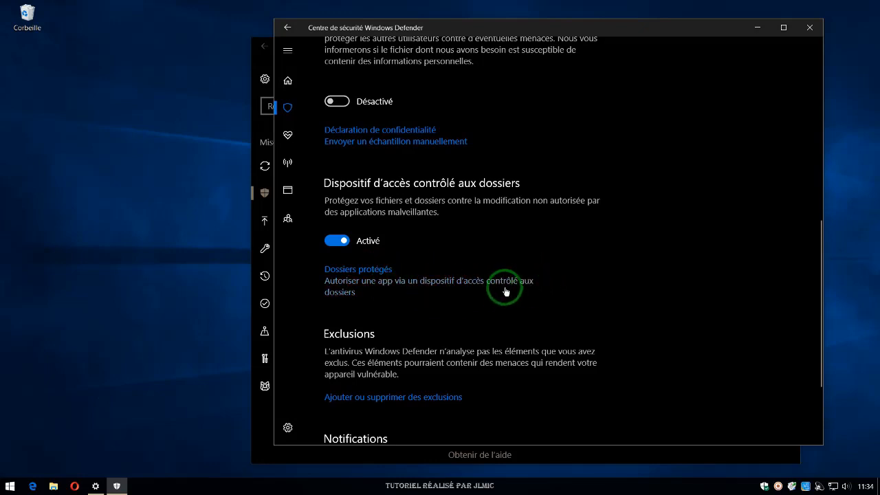
left_click(346, 283)
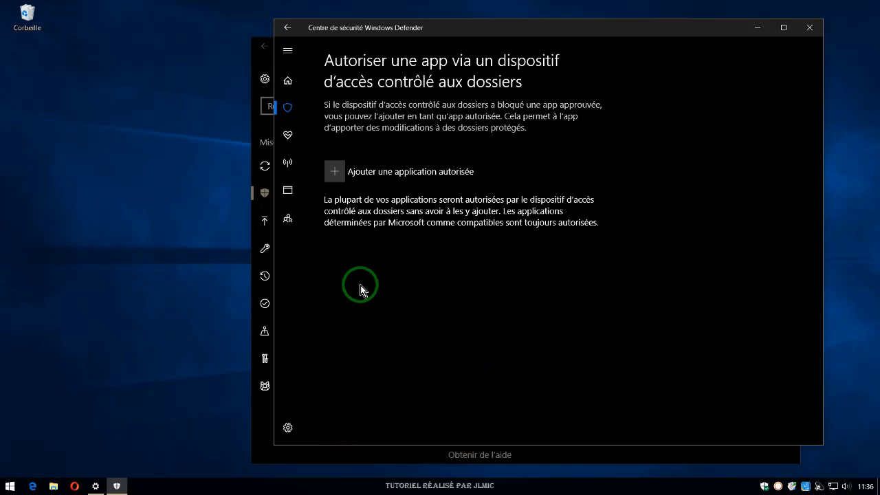
Start adding an allowed application and browse to the Mozilla Thunderbird folder in Program Files (x86) on drive C:.
left_click(335, 173)
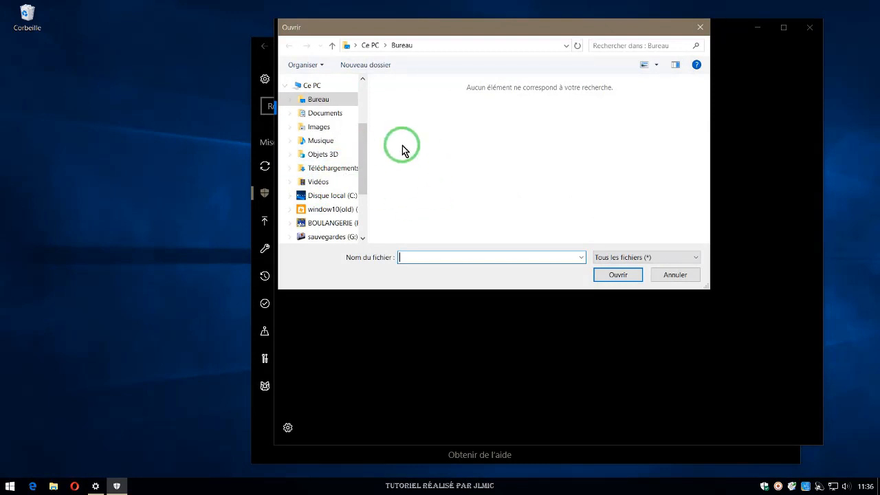
left_click(330, 198)
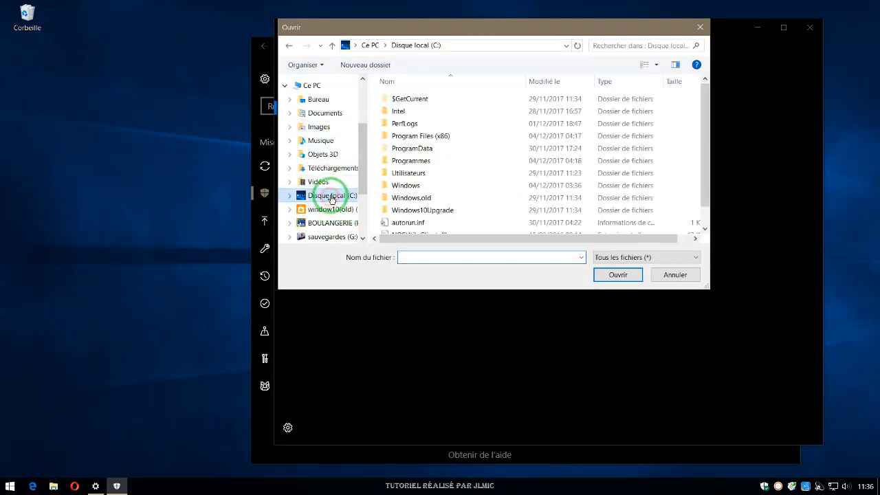
left_click(410, 161)
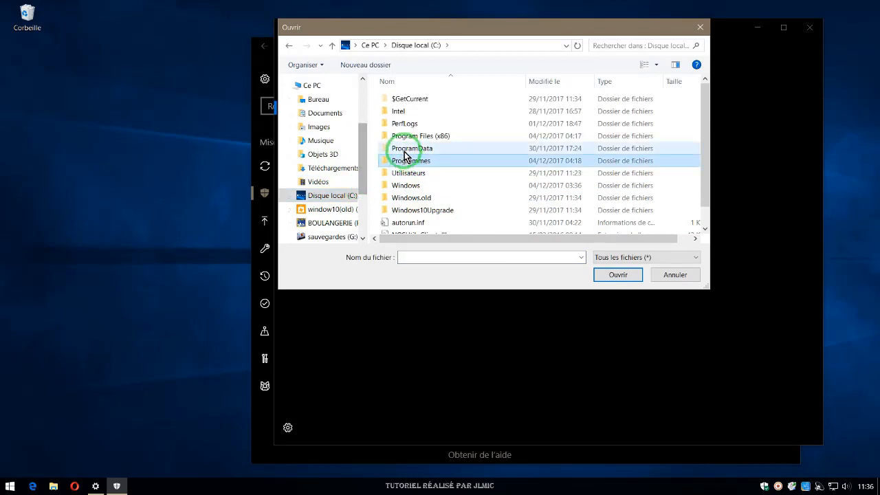
left_click(411, 137)
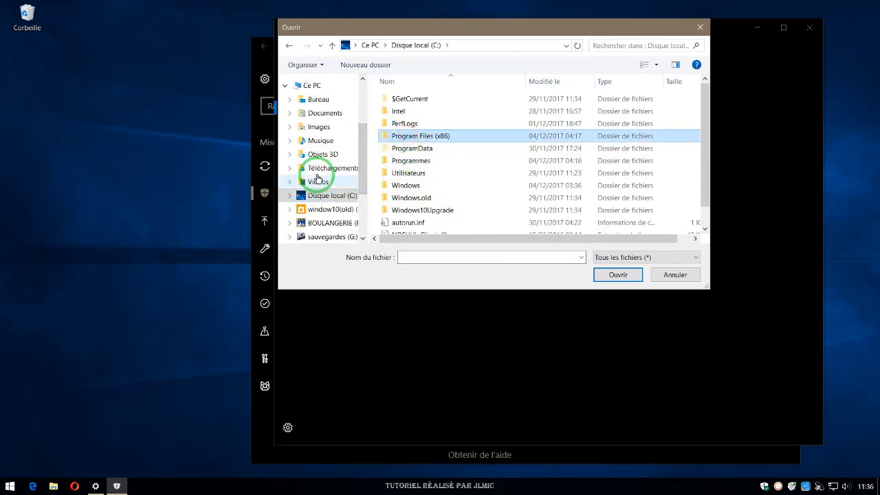
double_click(417, 137)
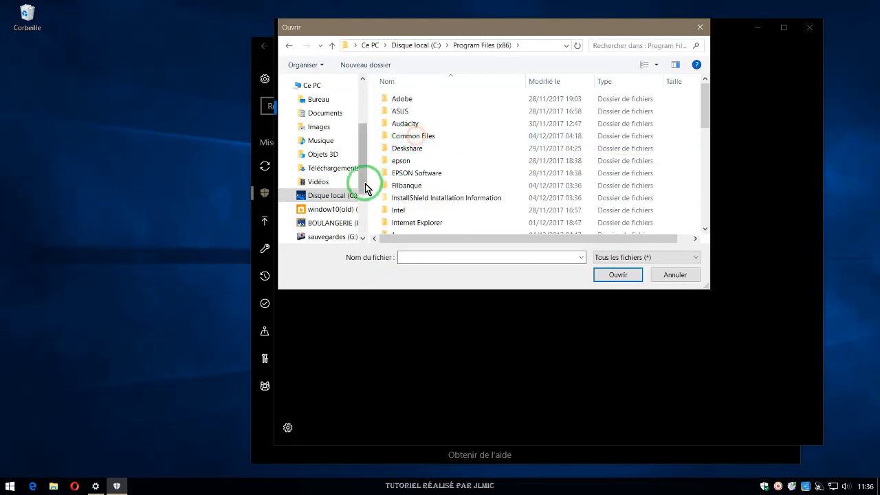
scroll(466, 187, "down", 3)
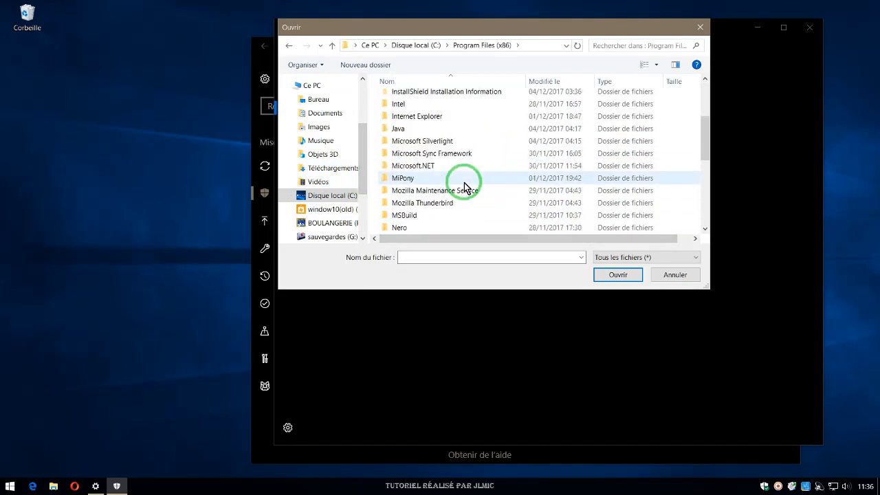
scroll(466, 187, "down", 1)
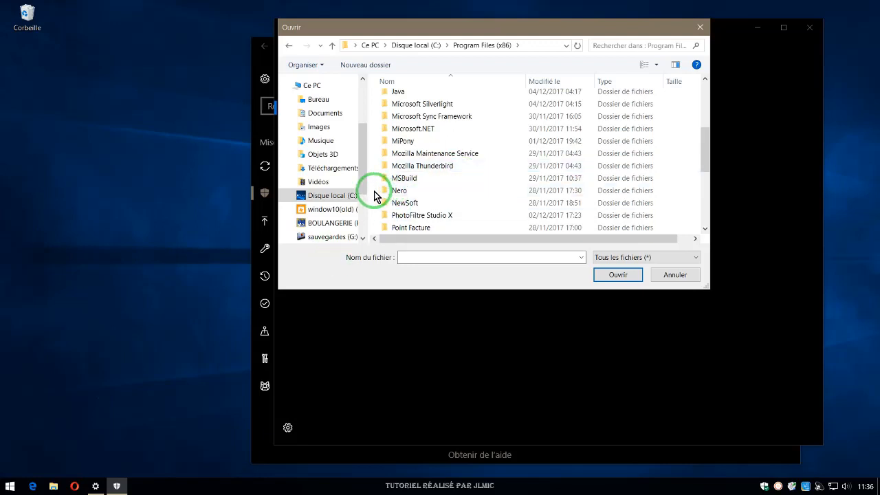
left_click(399, 167)
double_click(400, 167)
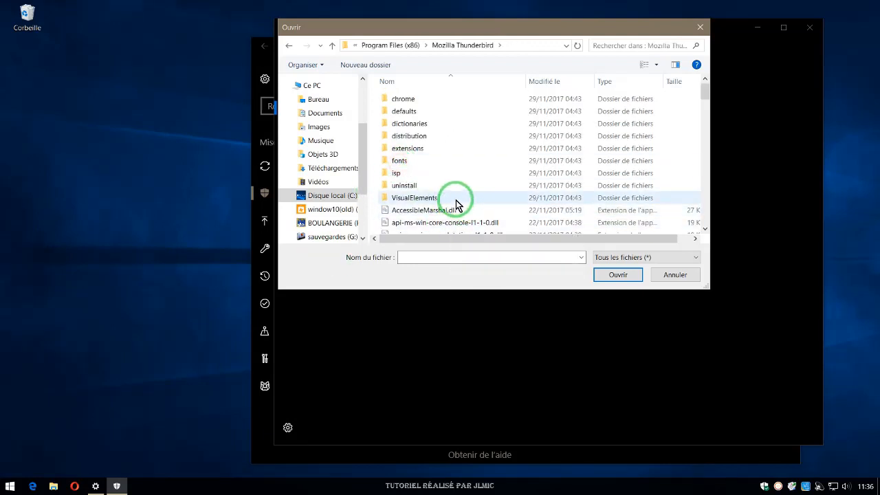
Select thunderbird.exe in the Mozilla Thunderbird folder as an example, and dismiss the file picker without adding it.
scroll(456, 193, "down", 5)
scroll(454, 179, "down", 12)
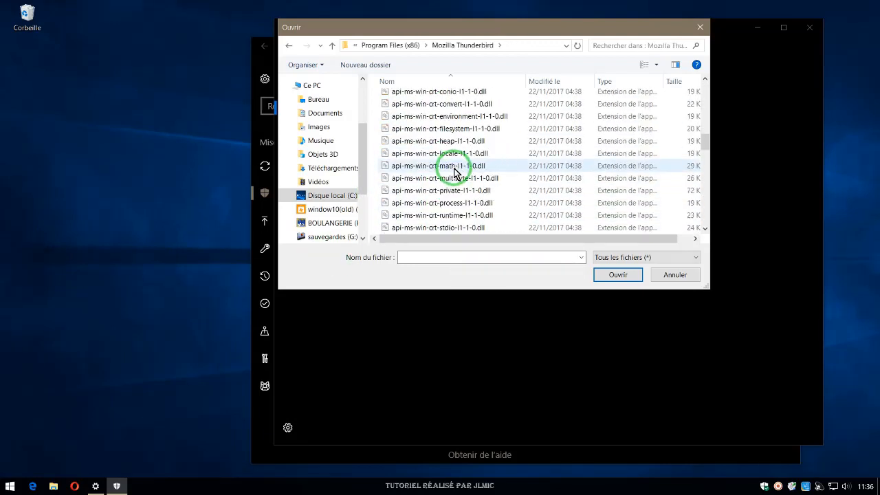
scroll(452, 174, "up", 1)
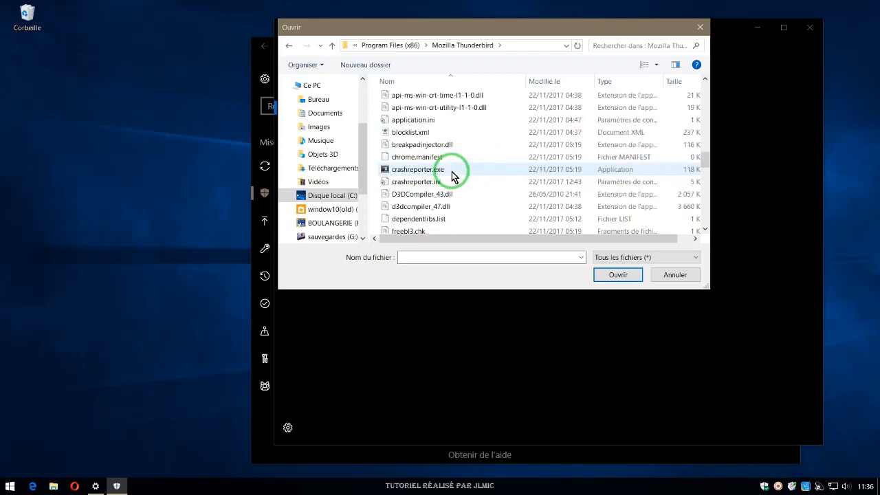
scroll(452, 176, "down", 4)
scroll(451, 179, "down", 4)
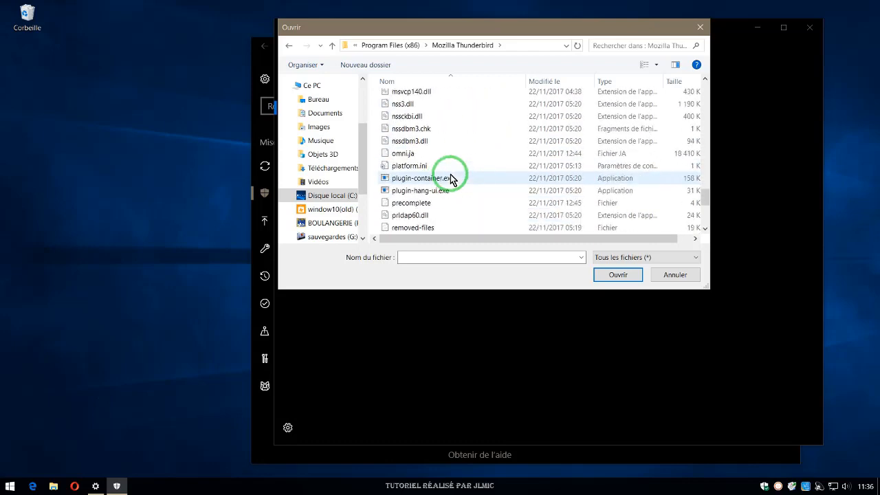
scroll(453, 179, "down", 3)
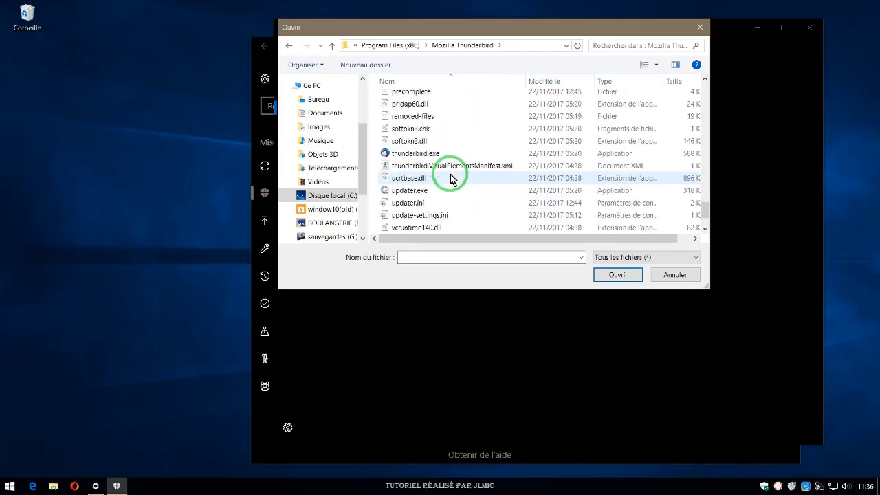
left_click(409, 155)
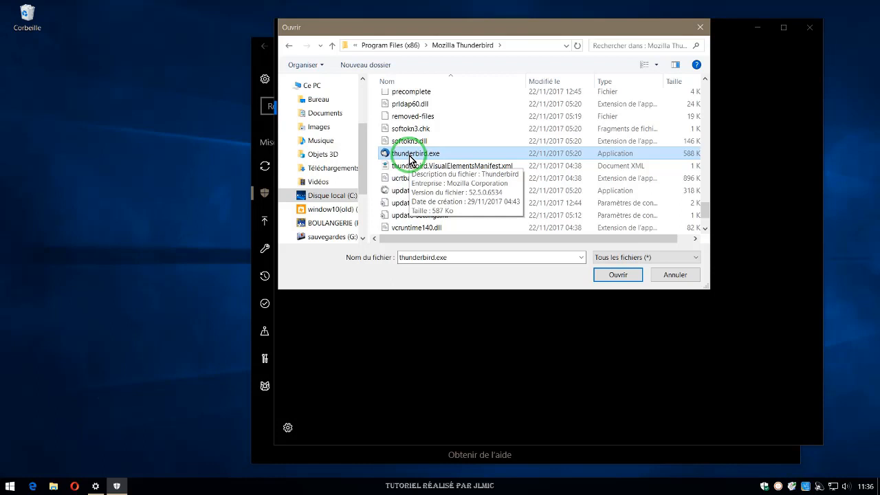
left_click(700, 26)
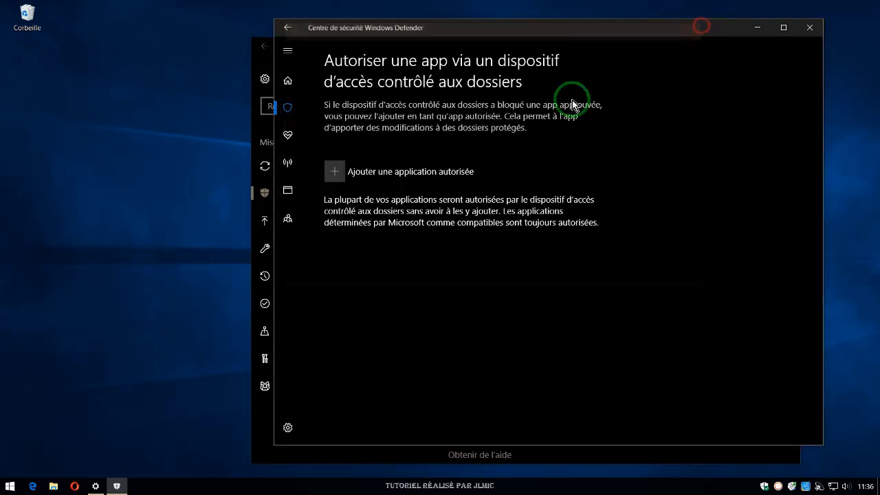